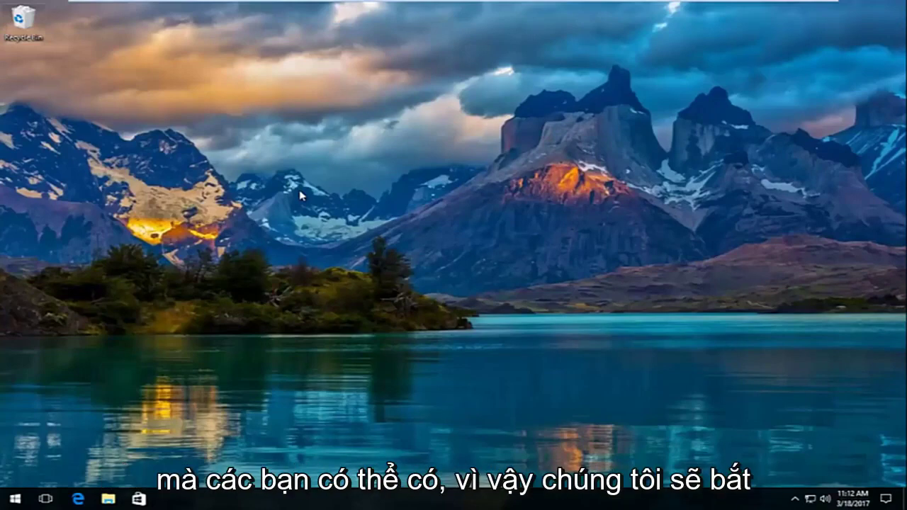
- Search the Start menu for 'device manager'
click(16, 498)
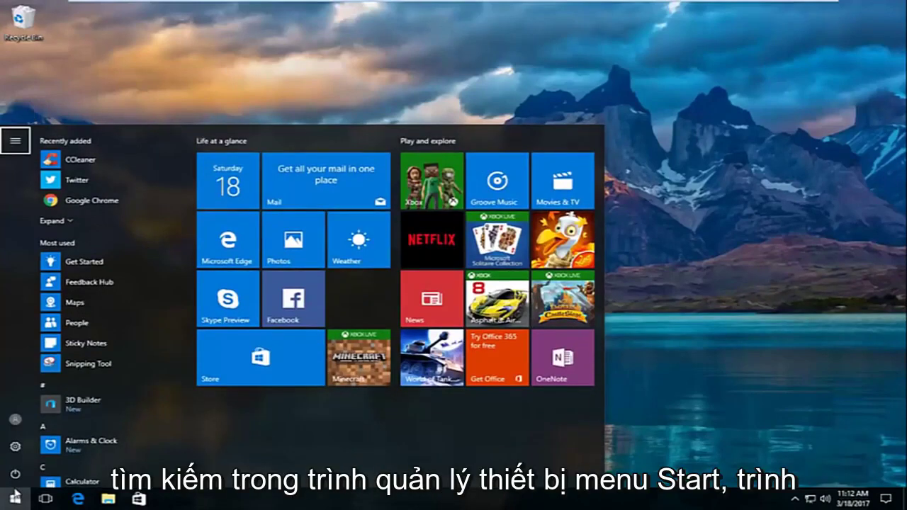
click(10, 501)
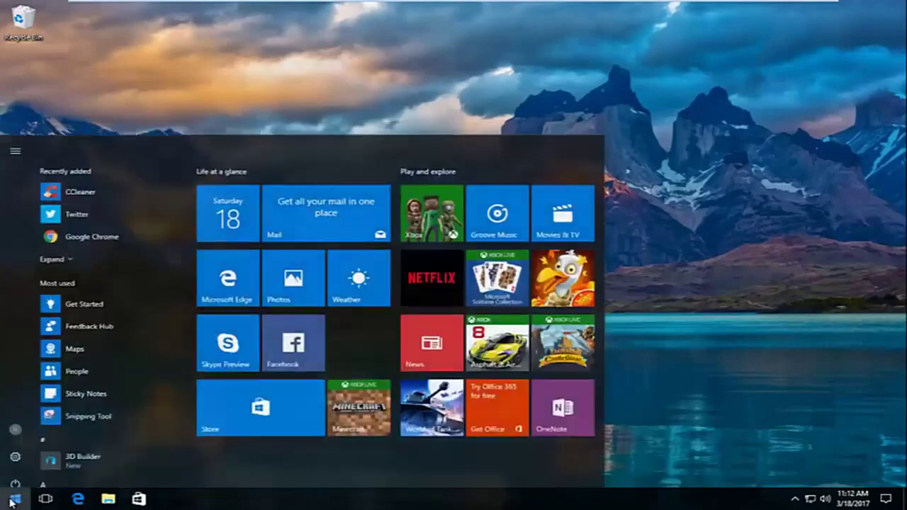
text(d)
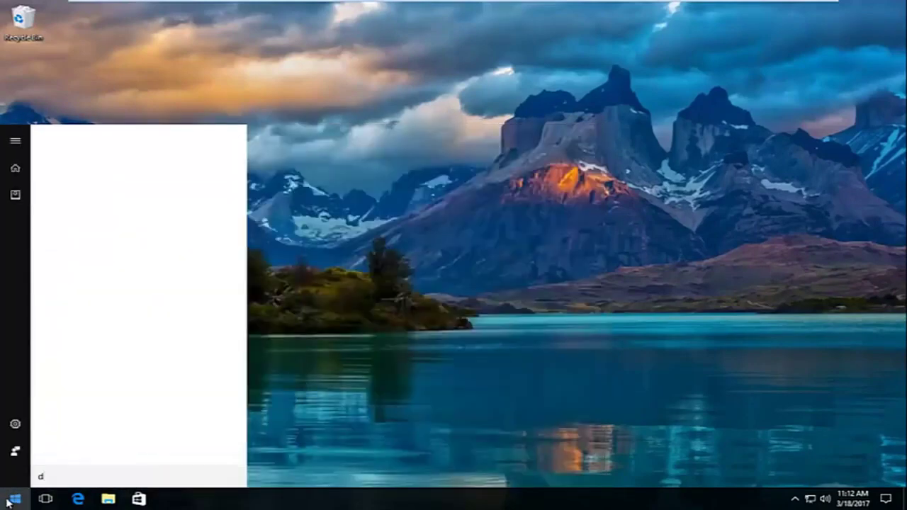
text(evice manager)
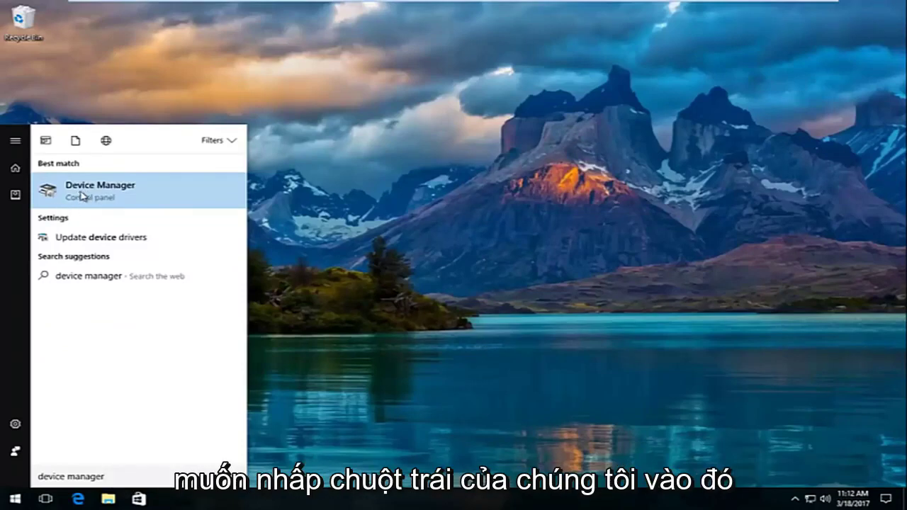
- Launch Device Manager, enlarge its window, and expand Display adapters to show VMware SVGA 3D
click(82, 193)
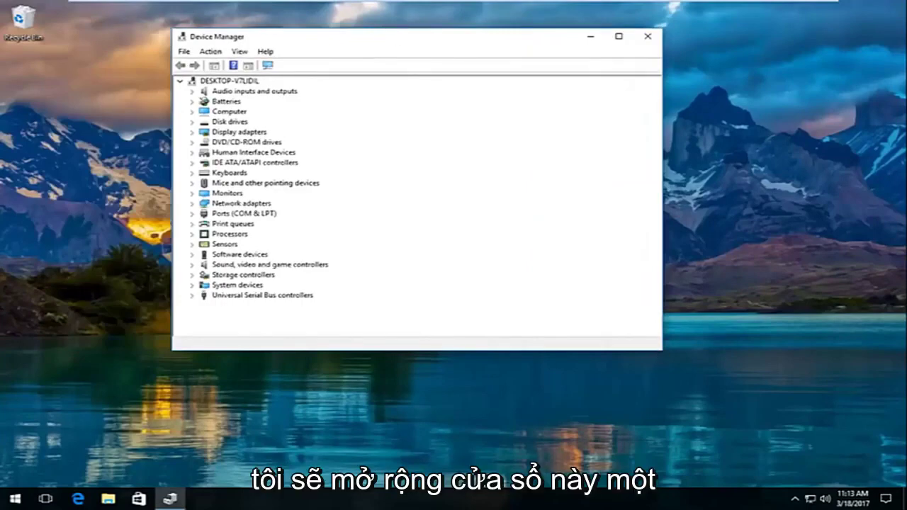
drag(663, 350, 769, 425)
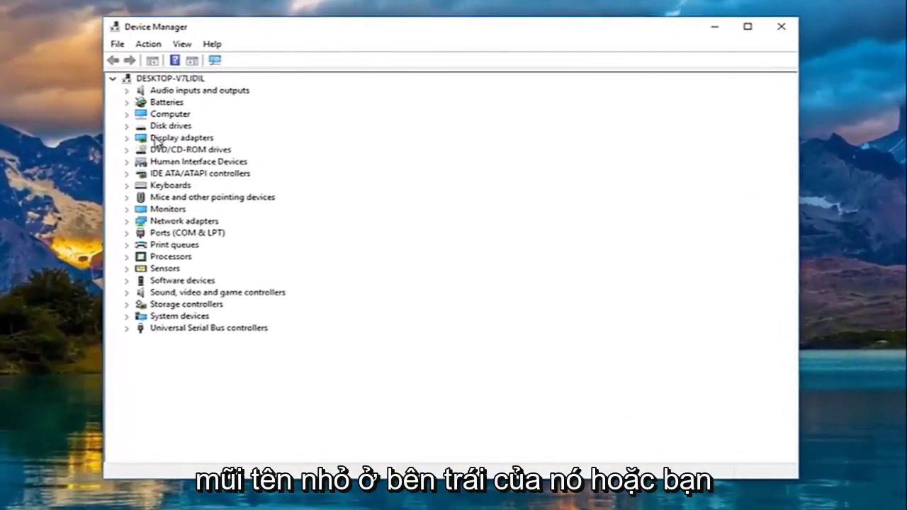
double_click(158, 143)
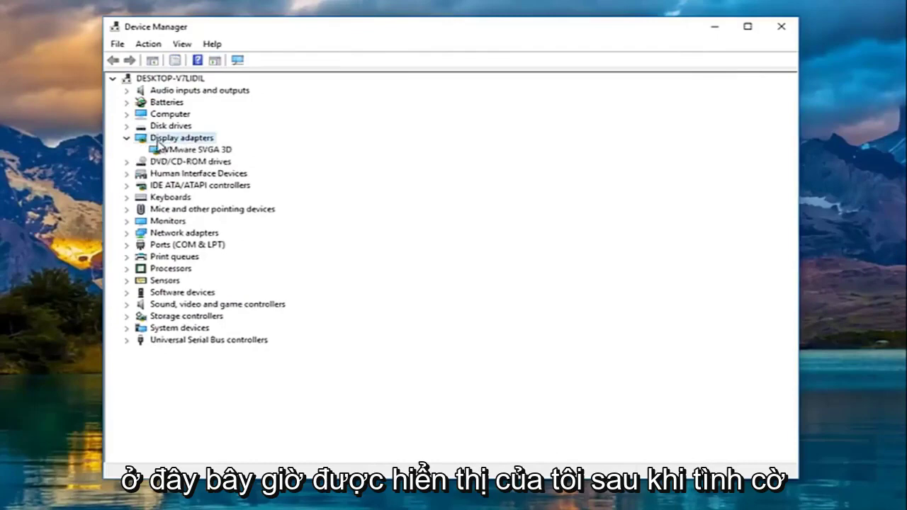
click(170, 153)
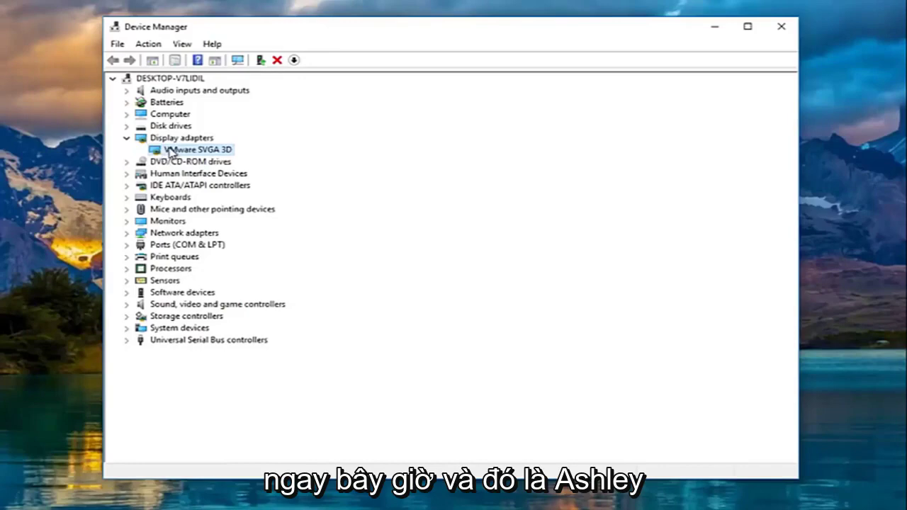
- Run an automatic driver search for VMware SVGA 3D and dismiss the up-to-date report
right_click(170, 154)
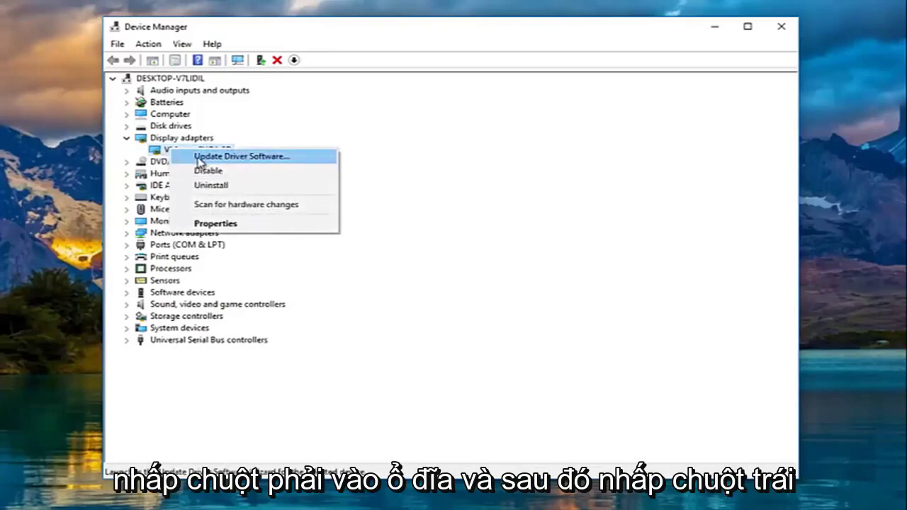
click(225, 158)
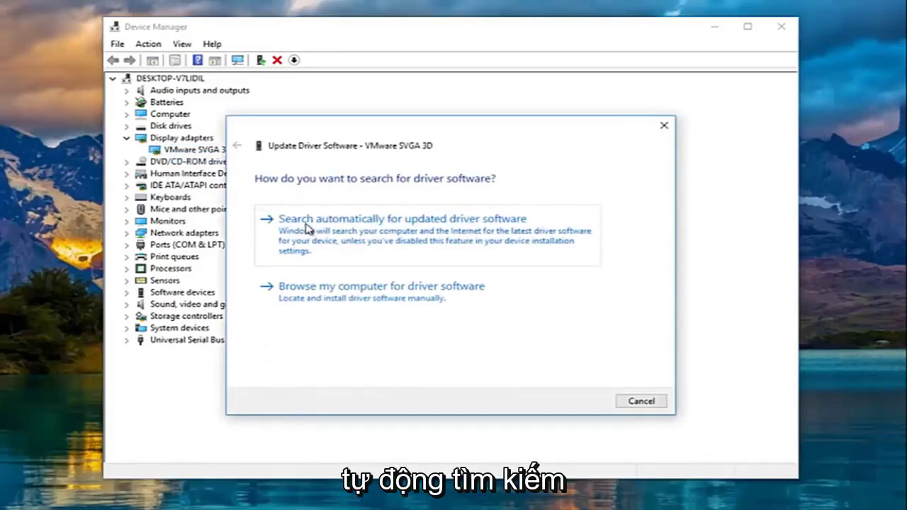
click(425, 241)
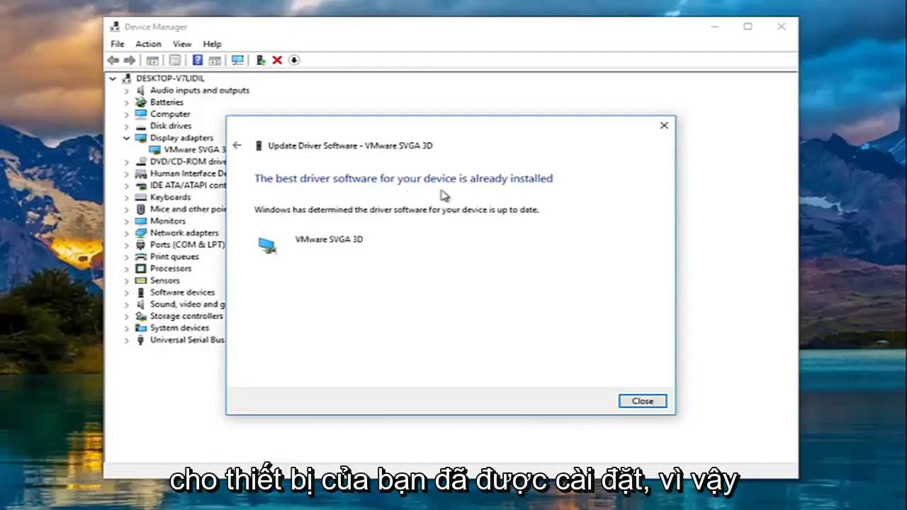
click(647, 402)
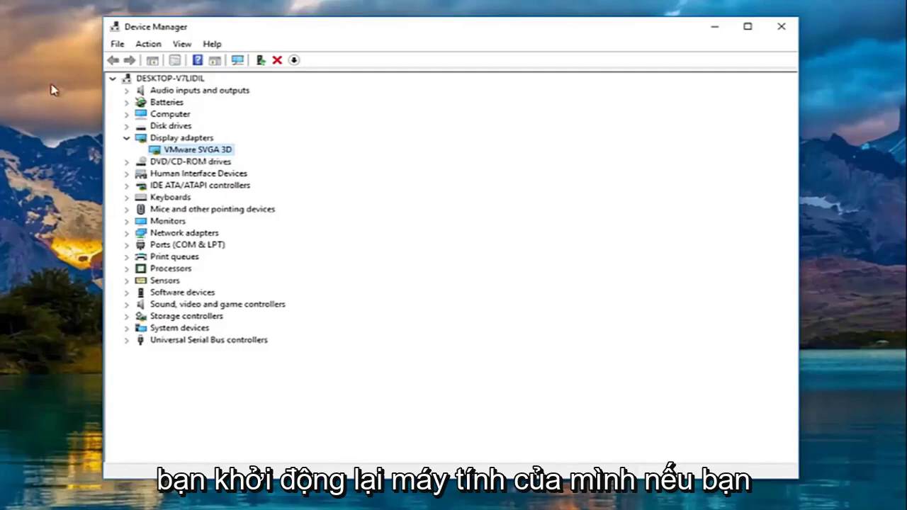
- Show VMware SVGA 3D's driver details: VMware, Inc., 7/12/2016, version 8.15.1.48
right_click(193, 152)
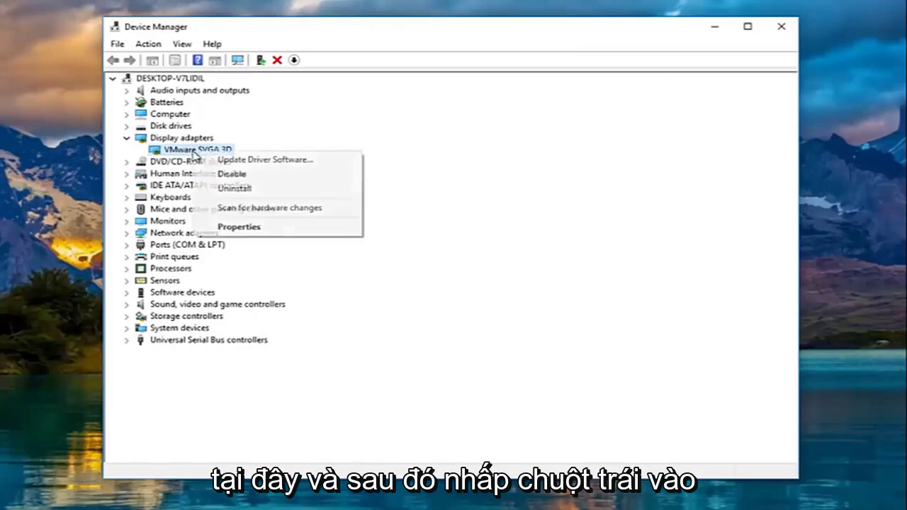
click(243, 229)
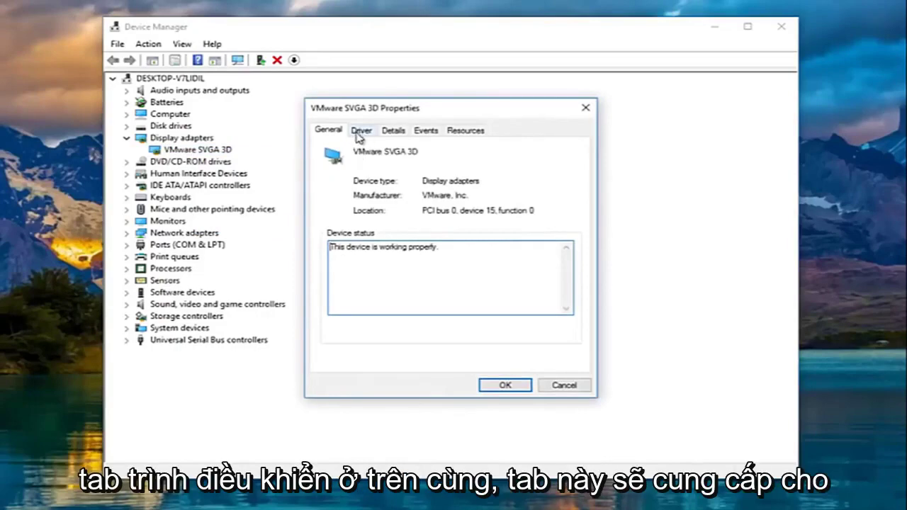
click(363, 136)
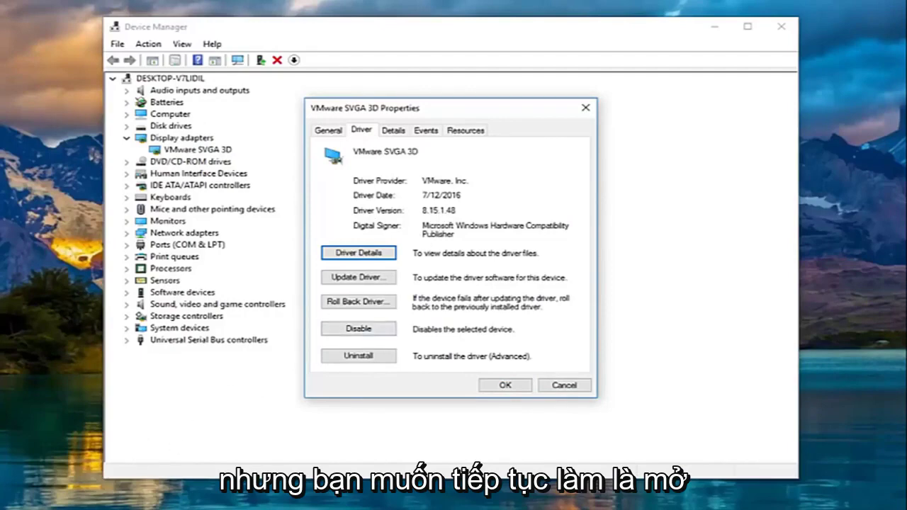
- Load google.com in Microsoft Edge and maximize the browser window
key(super)
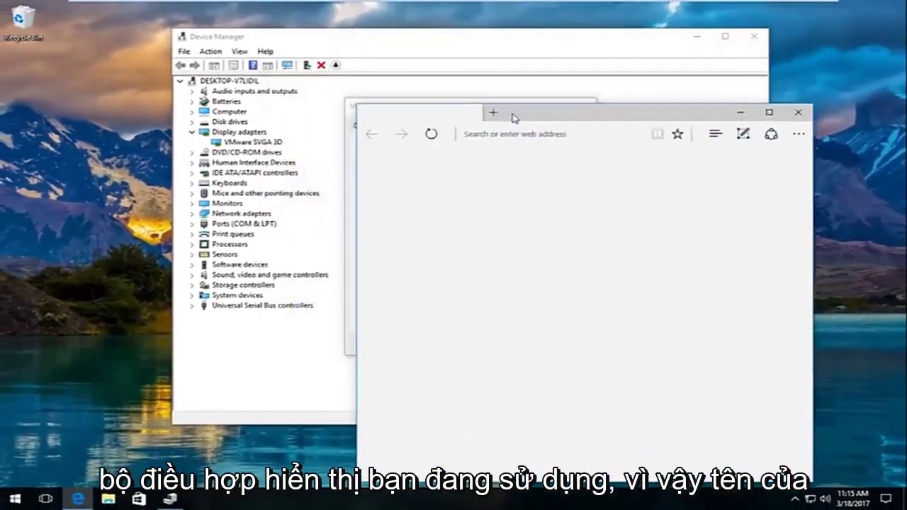
drag(515, 117, 679, 153)
text(google.com)
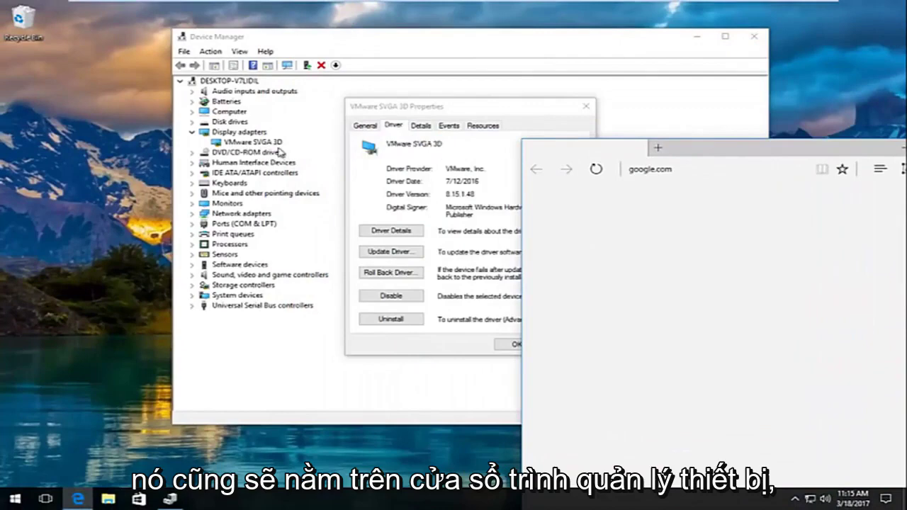
key(Return)
drag(735, 156, 729, 161)
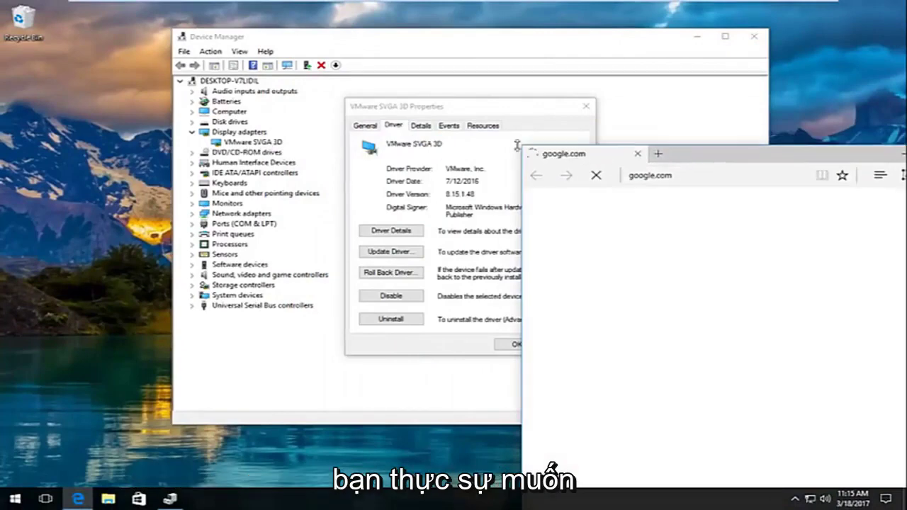
mouse_move(552, 165)
mouse_down()
mouse_move(672, 156)
mouse_move(491, 304)
mouse_move(496, 360)
mouse_up()
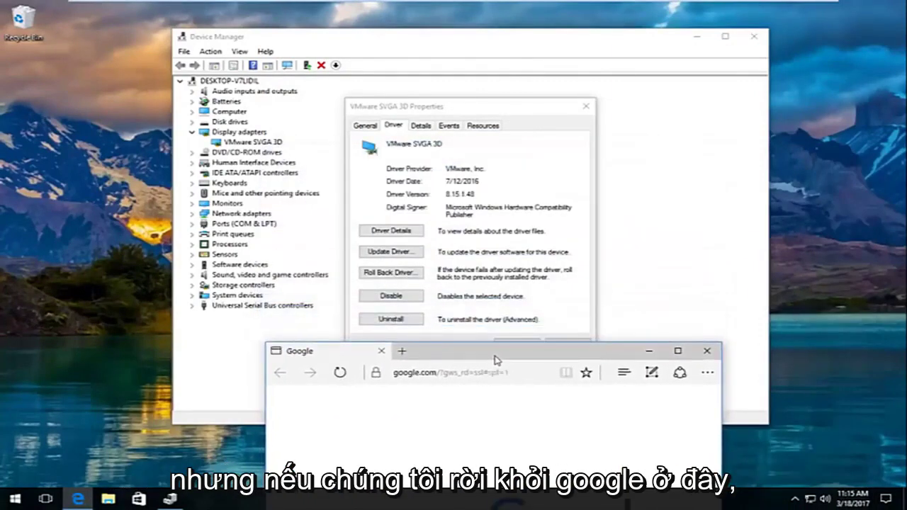
drag(496, 360, 509, 6)
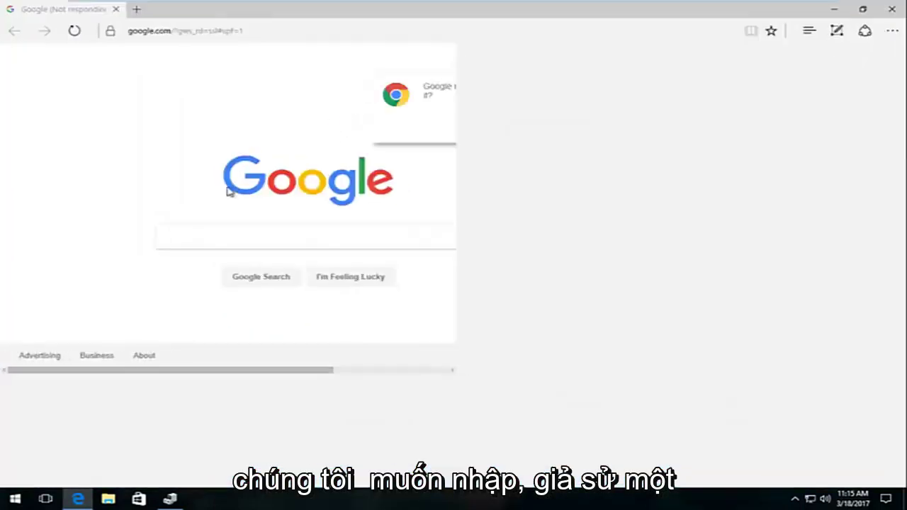
- Run a Google search for 'nvidia drivers'
click(188, 229)
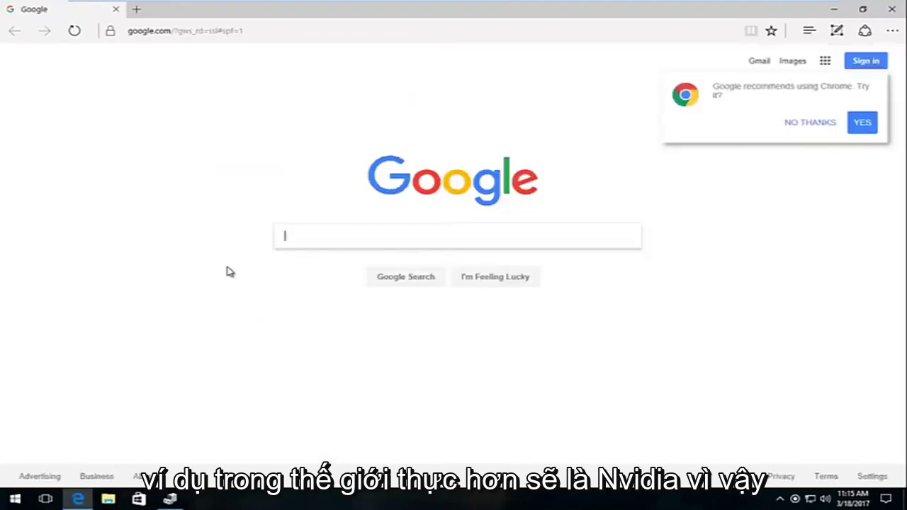
text(nvidia )
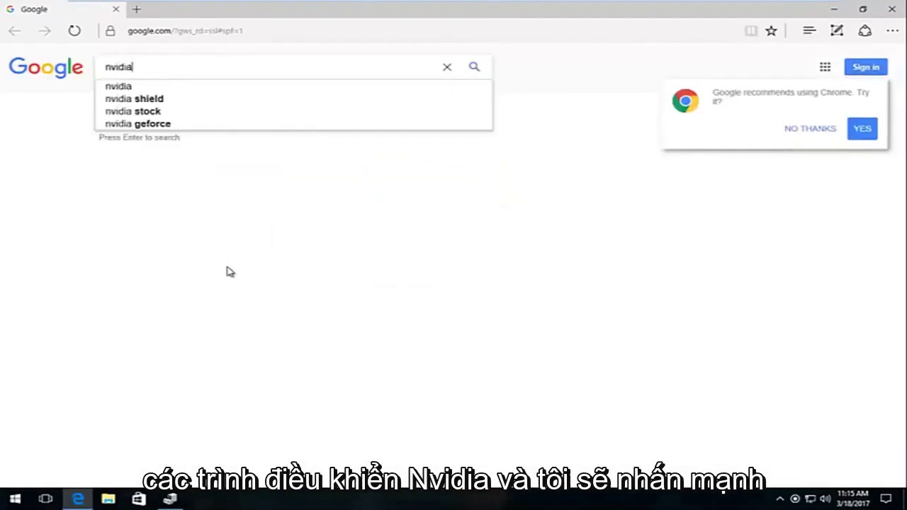
text(driver)
text(s)
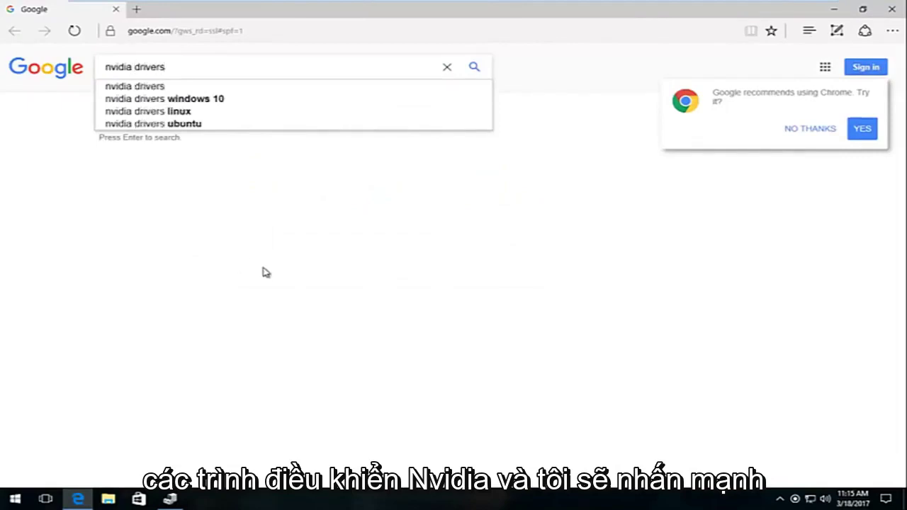
click(468, 71)
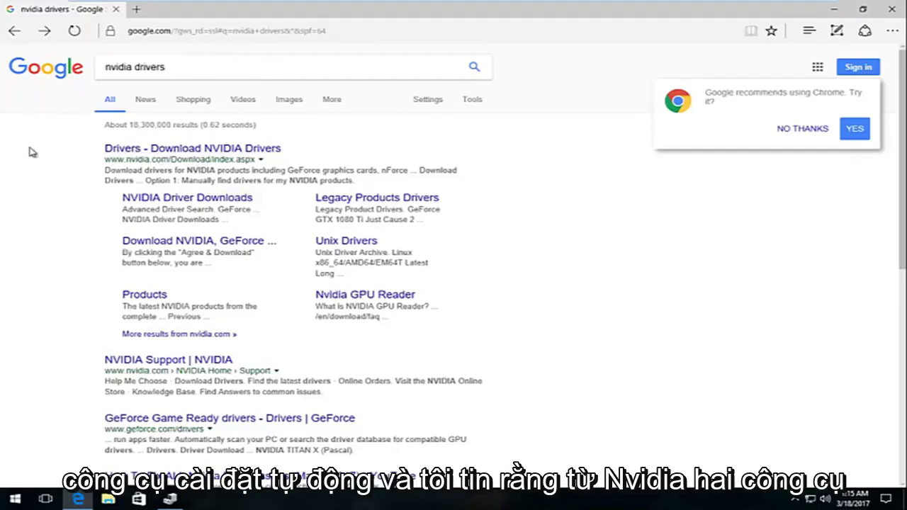
- Open the Drivers - Download NVIDIA Drivers page from the results and scroll through it
click(196, 145)
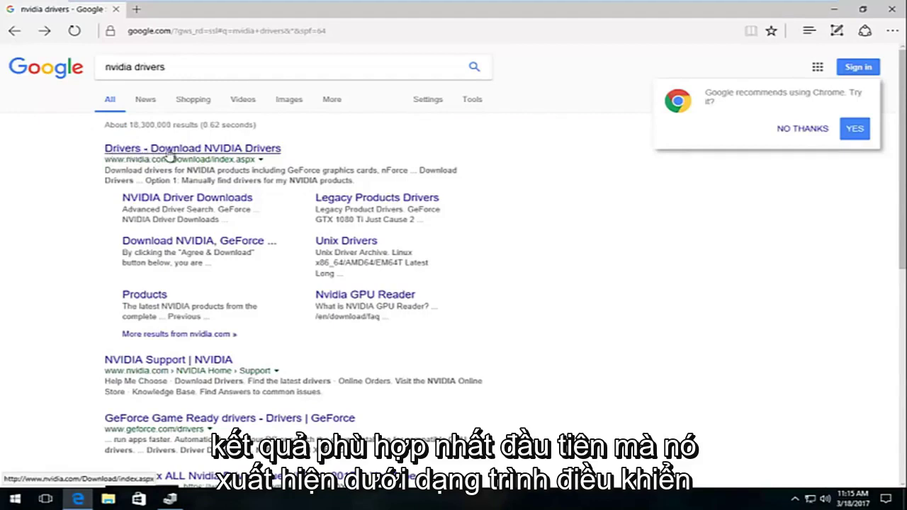
click(169, 153)
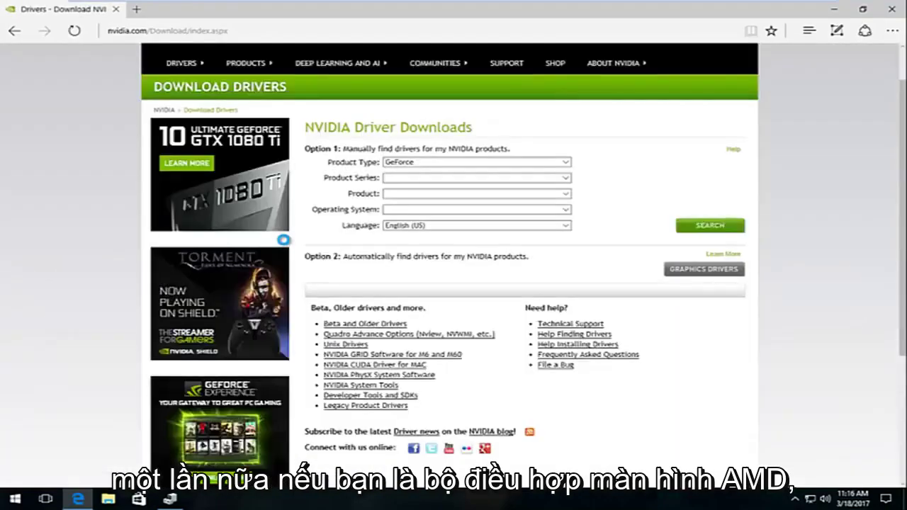
scroll(283, 239, down, 2)
scroll(234, 99, up, 1)
scroll(367, 157, up, 2)
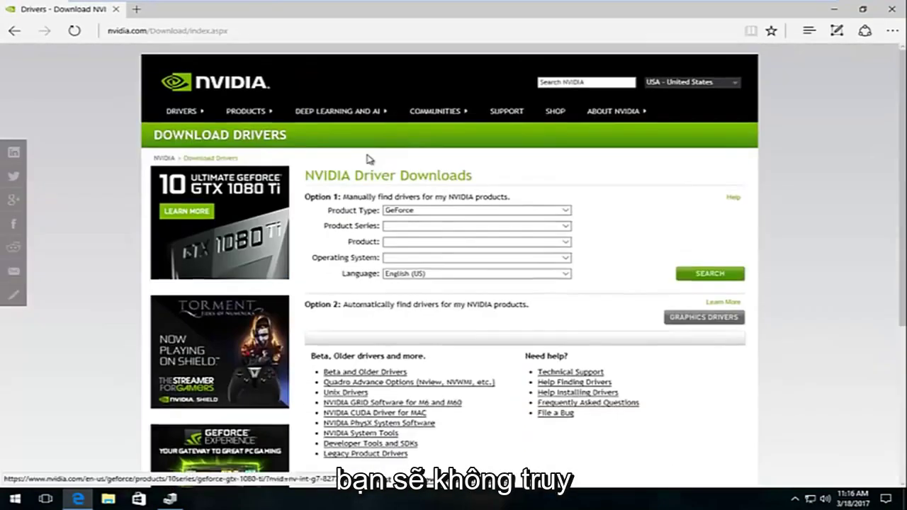
scroll(409, 179, down, 1)
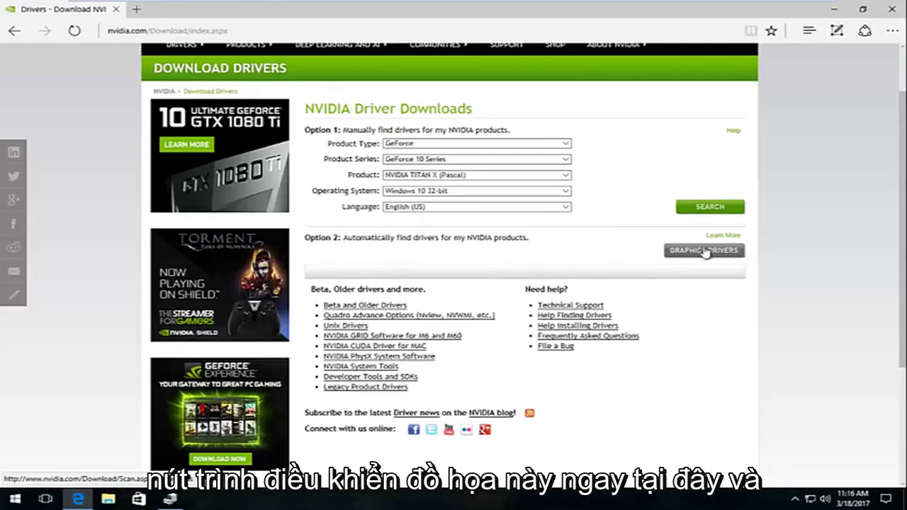
- Try NVIDIA's automatic driver detection, return to the manual search form, and close Edge
click(691, 252)
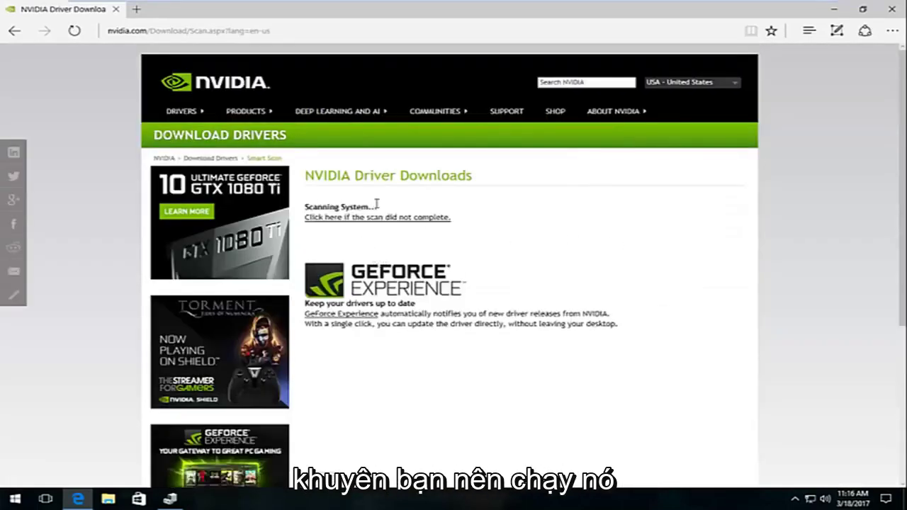
click(16, 32)
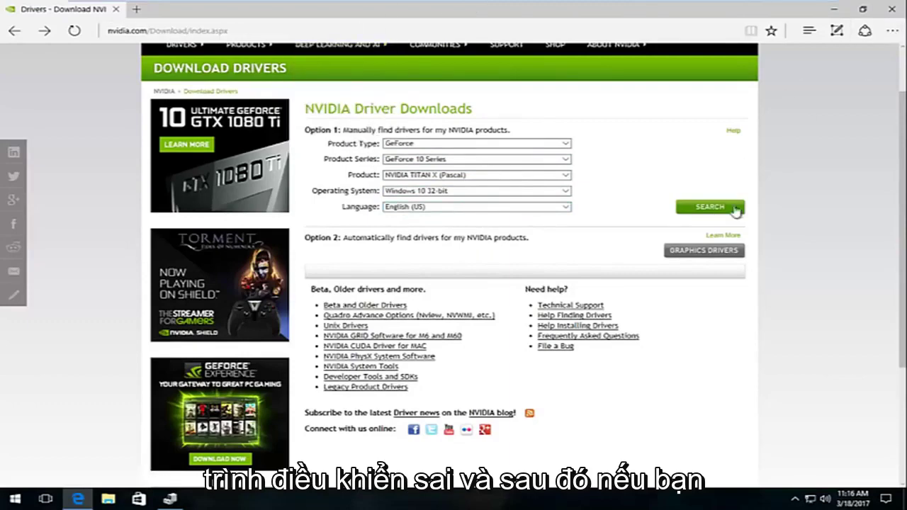
click(886, 11)
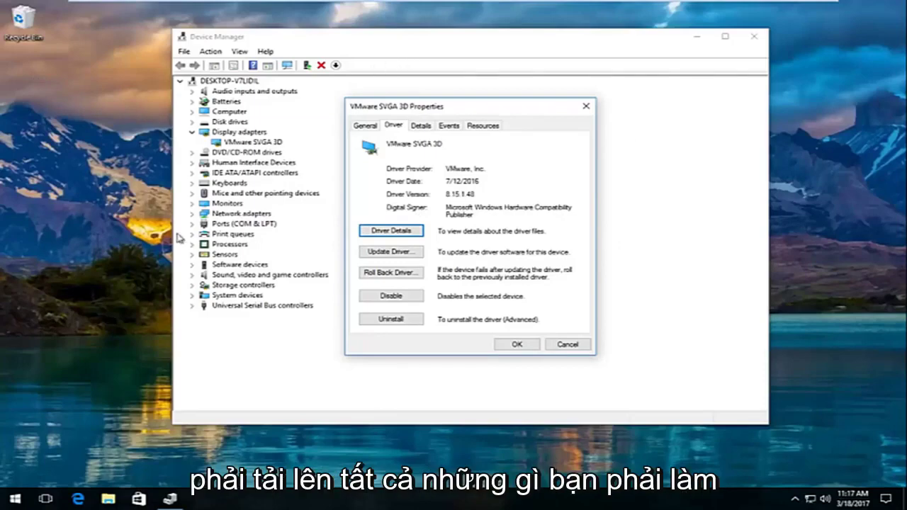
- Close Properties, open and cancel the VMware SVGA 3D driver update wizard, then close Device Manager
click(586, 107)
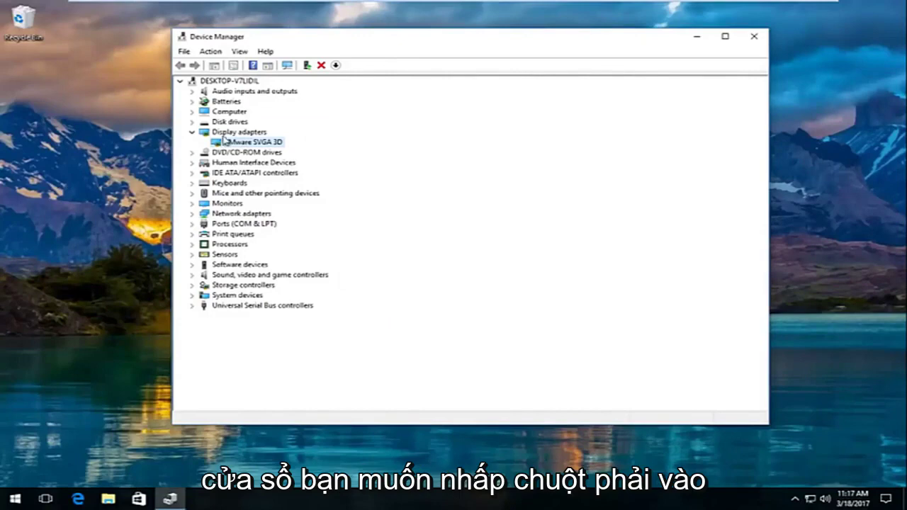
right_click(225, 143)
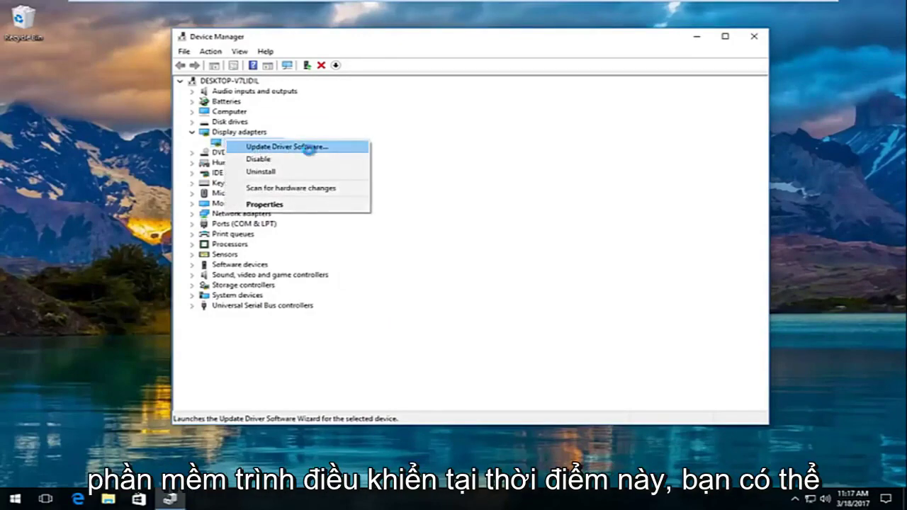
click(317, 148)
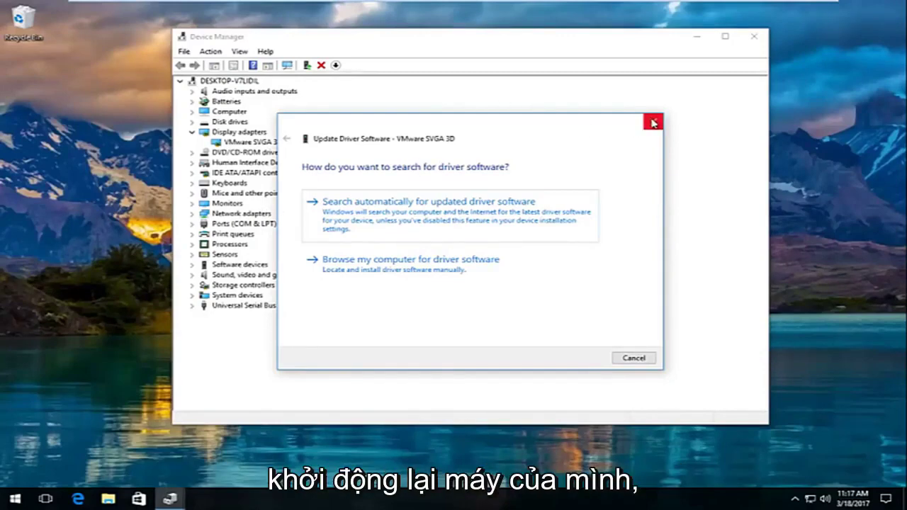
click(653, 123)
click(752, 38)
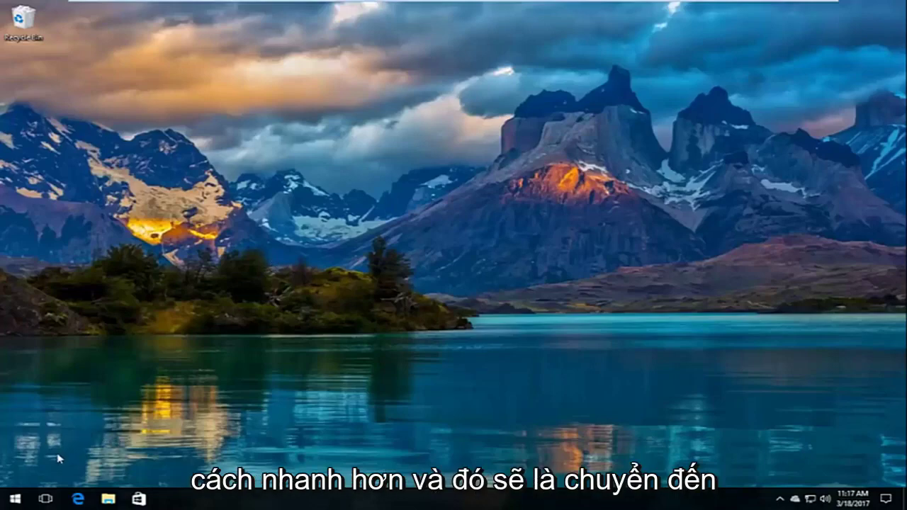
- Restart the PC into the recovery screen using Shift+Restart from the Start power menu
click(15, 498)
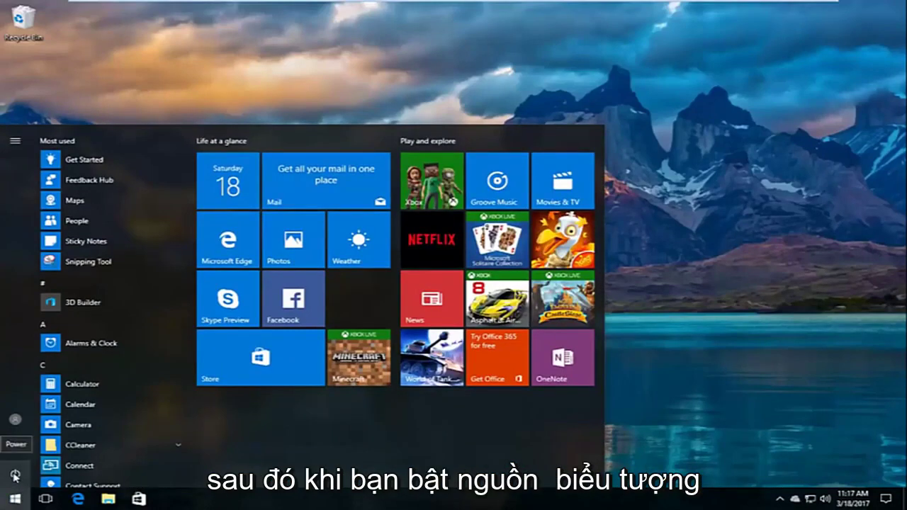
click(14, 476)
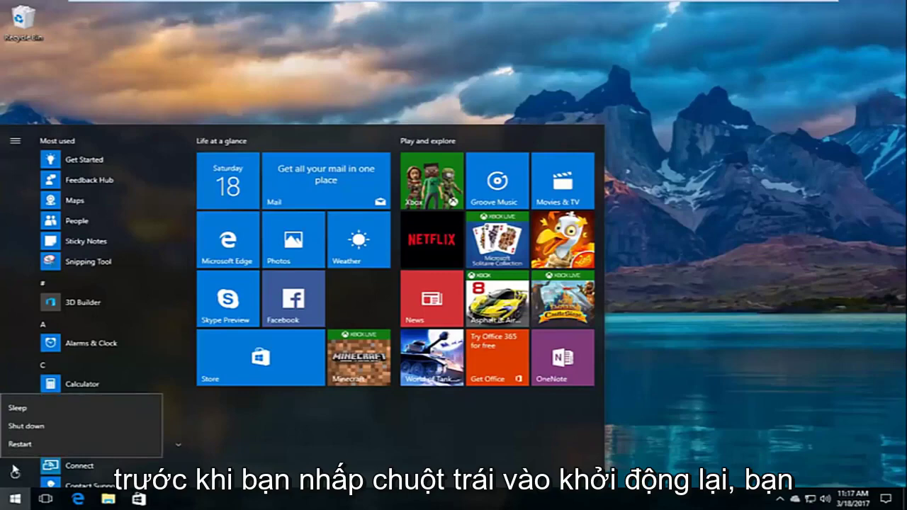
mouse_move(22, 444)
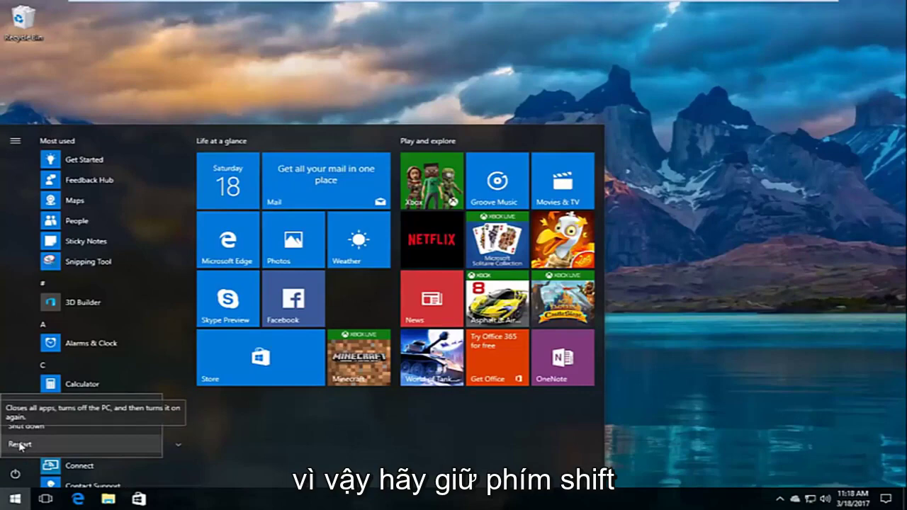
shift+click(19, 445)
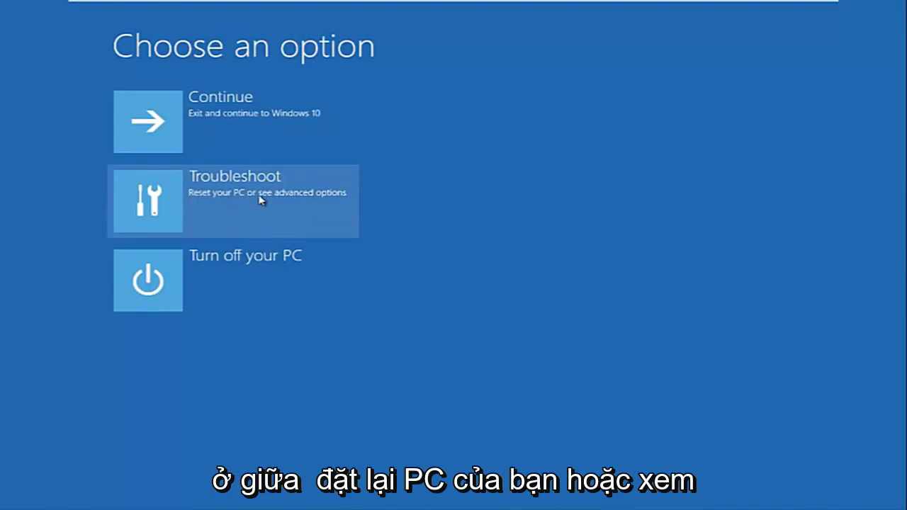
- Go through Troubleshoot > Advanced options to Startup Settings and restart to the boot options list
click(162, 196)
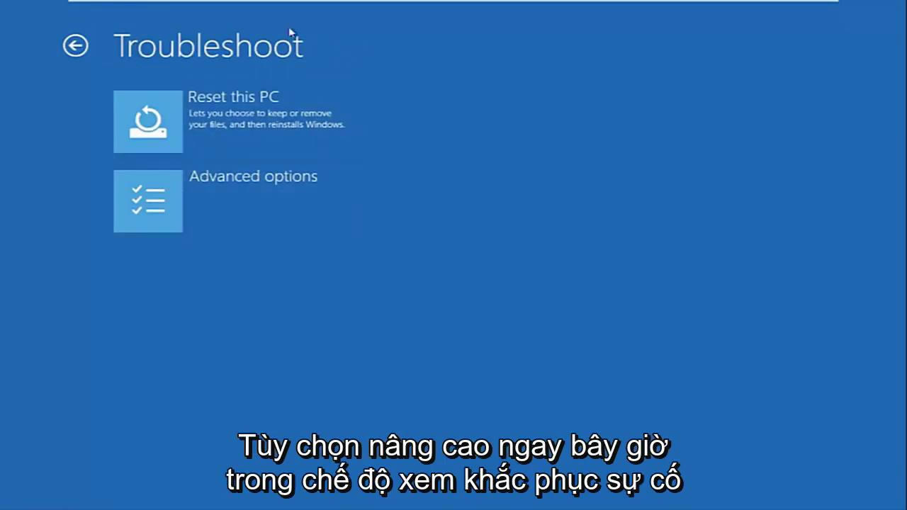
click(216, 199)
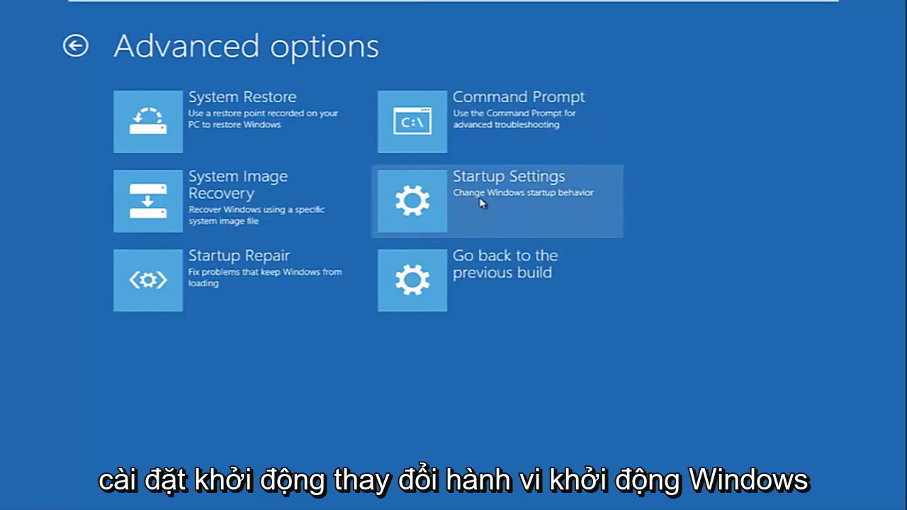
click(437, 196)
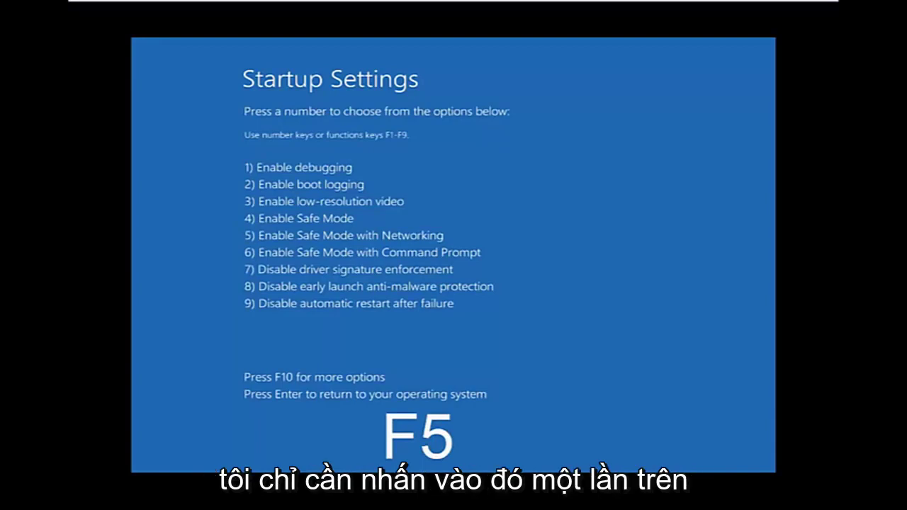
- Choose Enable Safe Mode with Networking (F5) and boot to the Windows sign-in screen
key(F5)
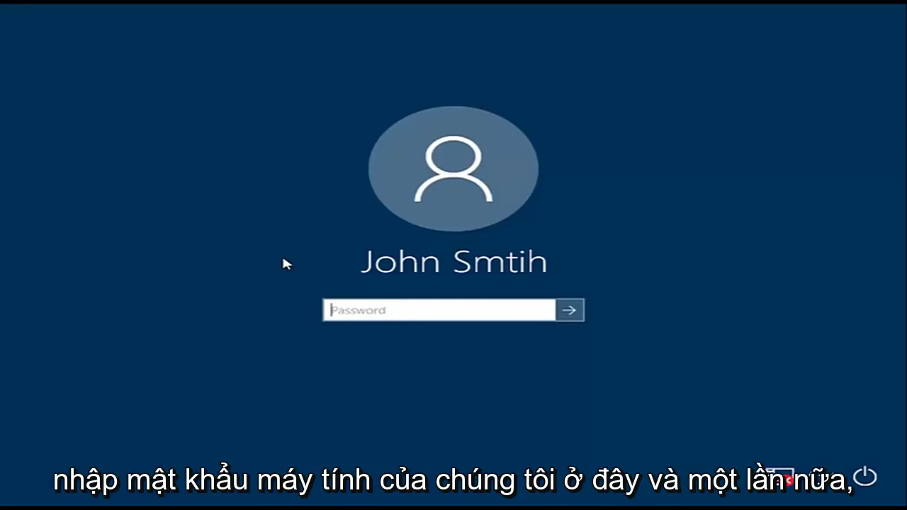
- Sign in with the account password to reach the Safe Mode desktop
text(password)
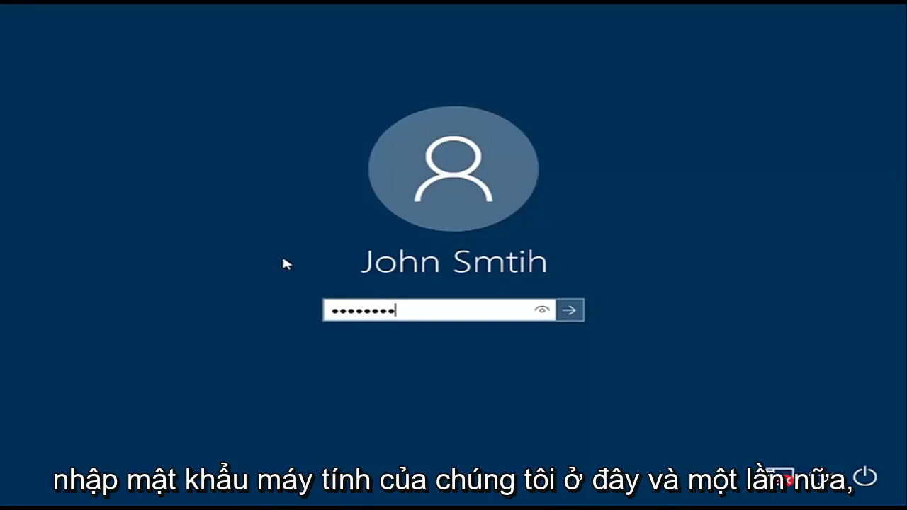
key(Return)
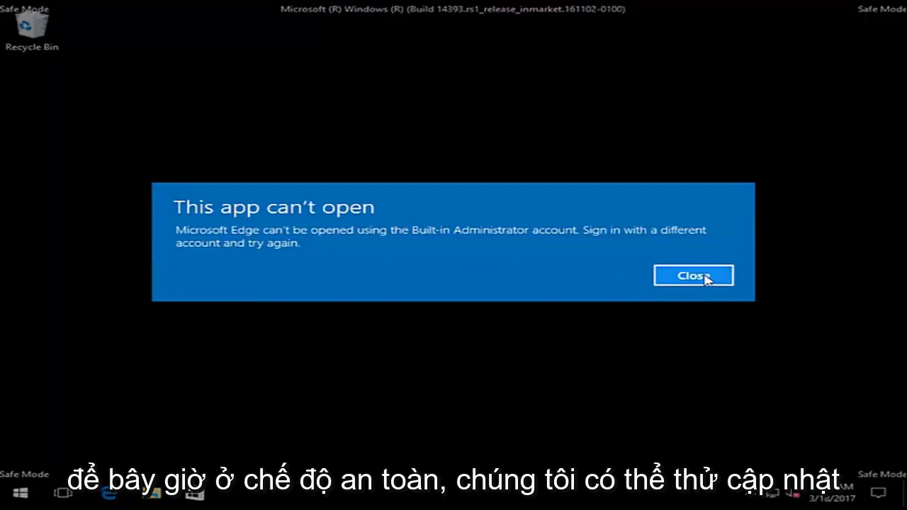
- Dismiss the Microsoft Edge warning and launch Device Manager by searching 'device manager' in Start
click(705, 276)
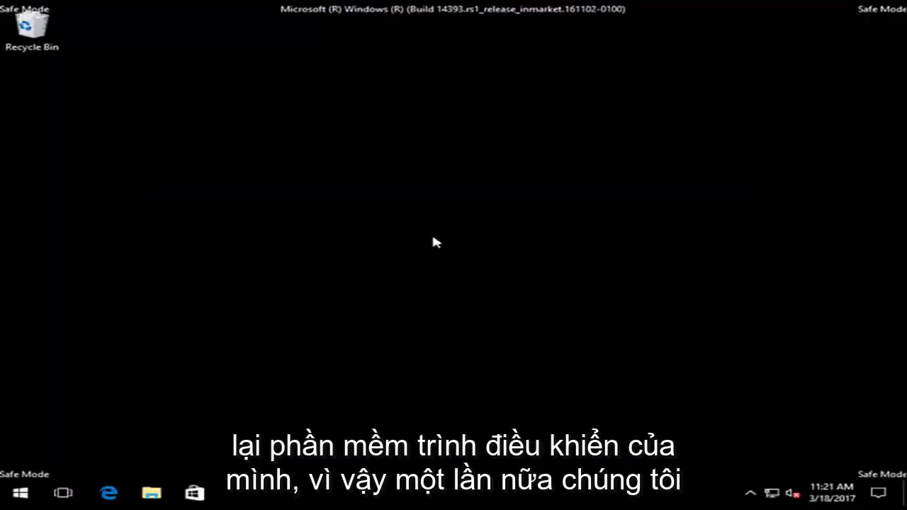
click(26, 496)
text(device)
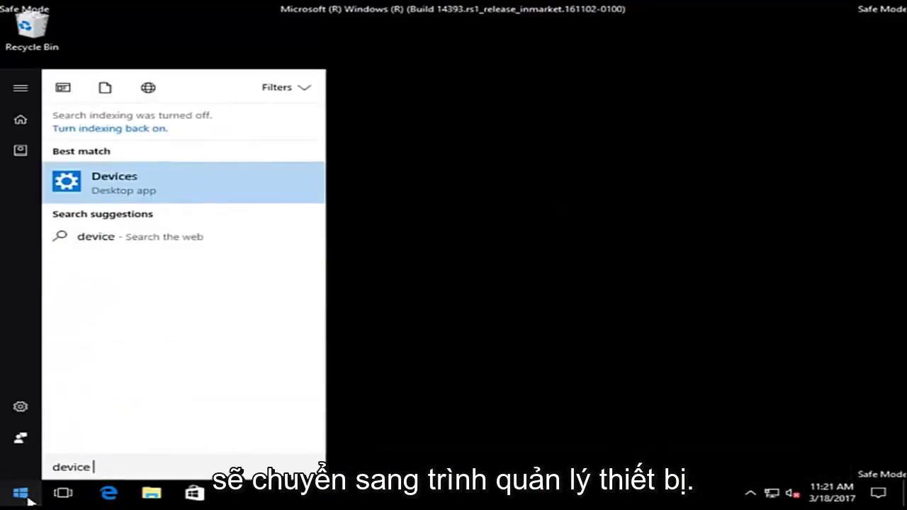
text( manager)
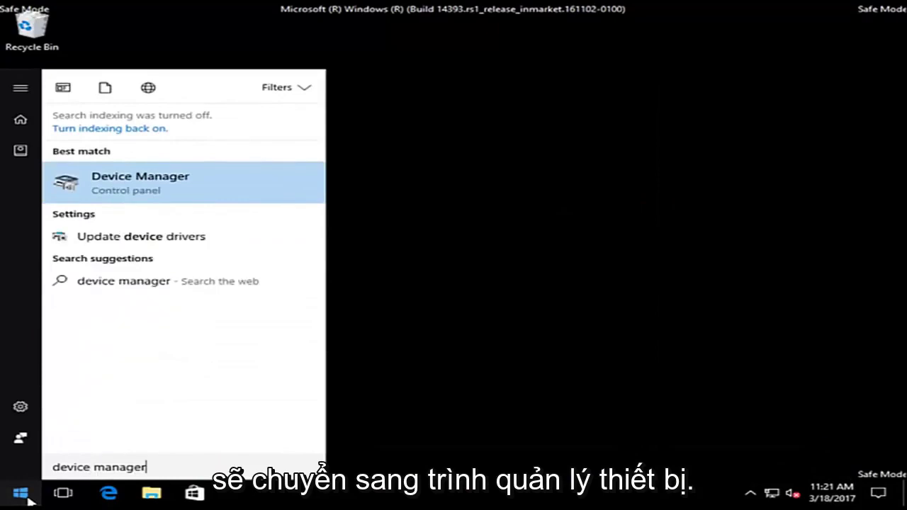
click(107, 178)
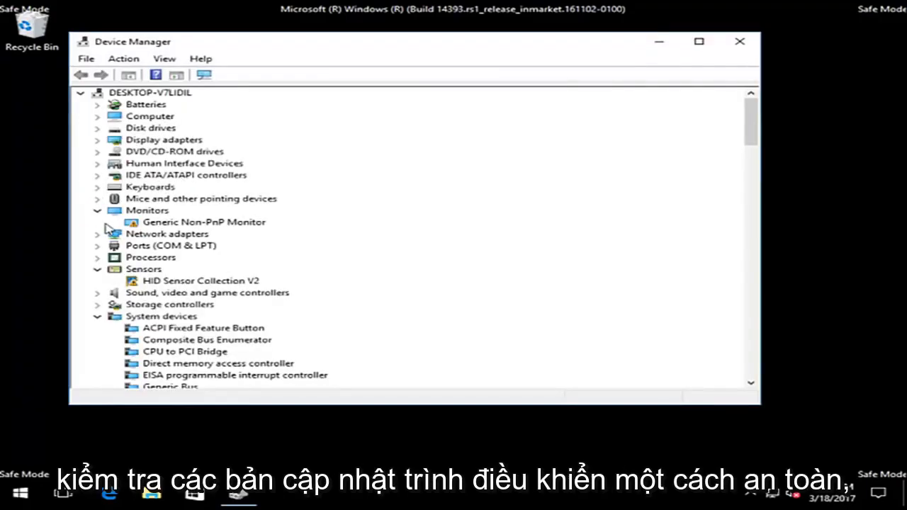
- Run an automatic driver update search for VMware SVGA 3D under Display adapters, then close the wizard
click(98, 211)
click(98, 140)
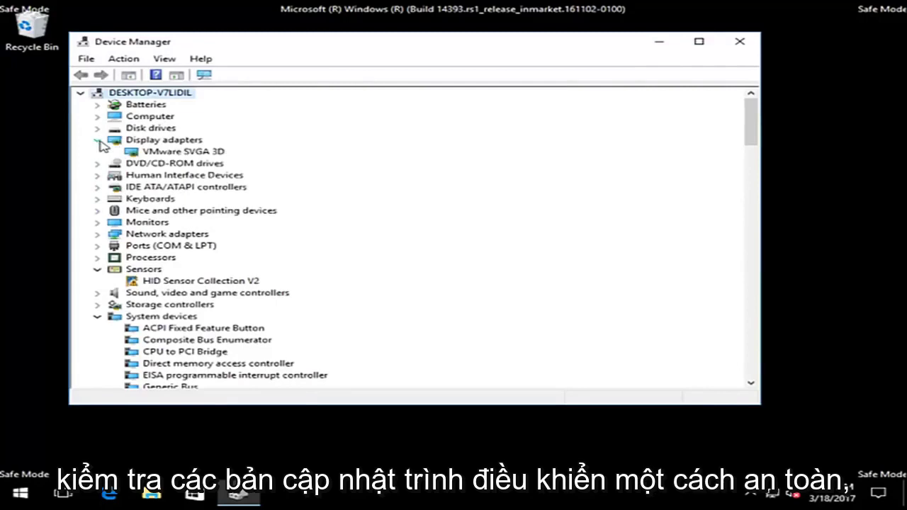
right_click(146, 152)
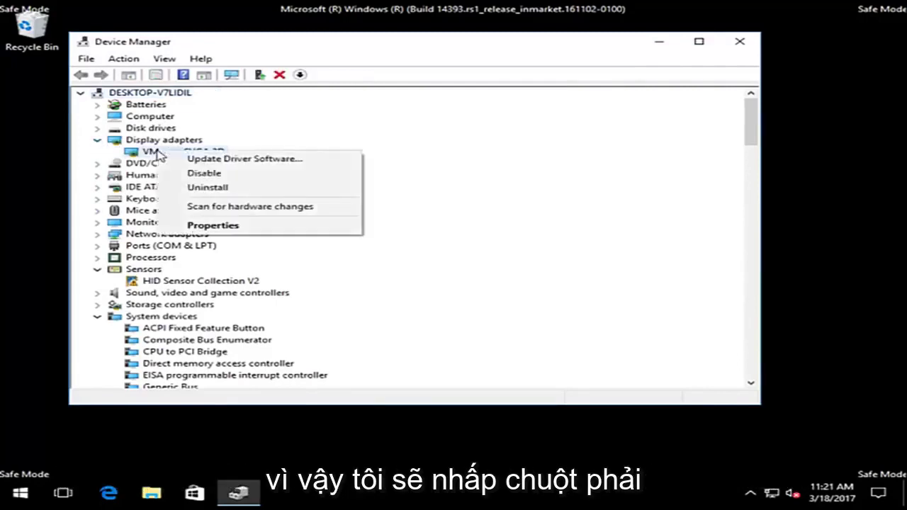
click(144, 153)
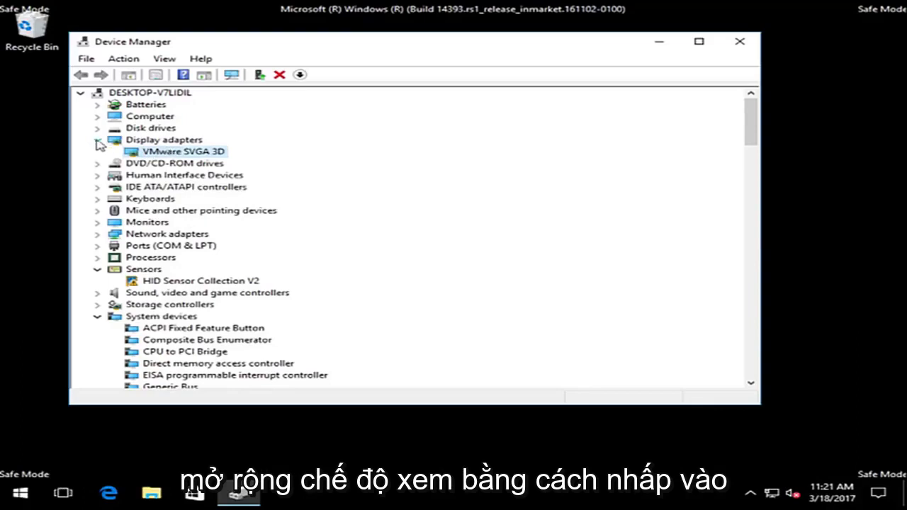
right_click(164, 153)
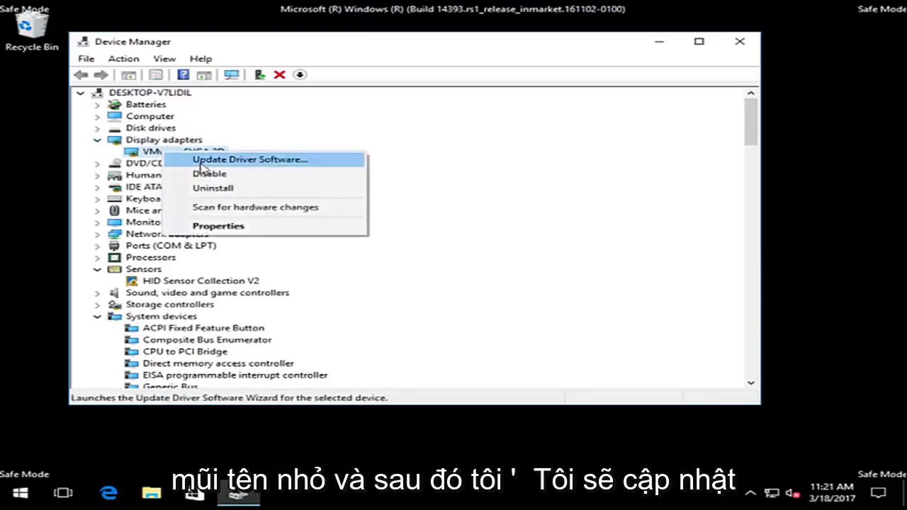
click(199, 163)
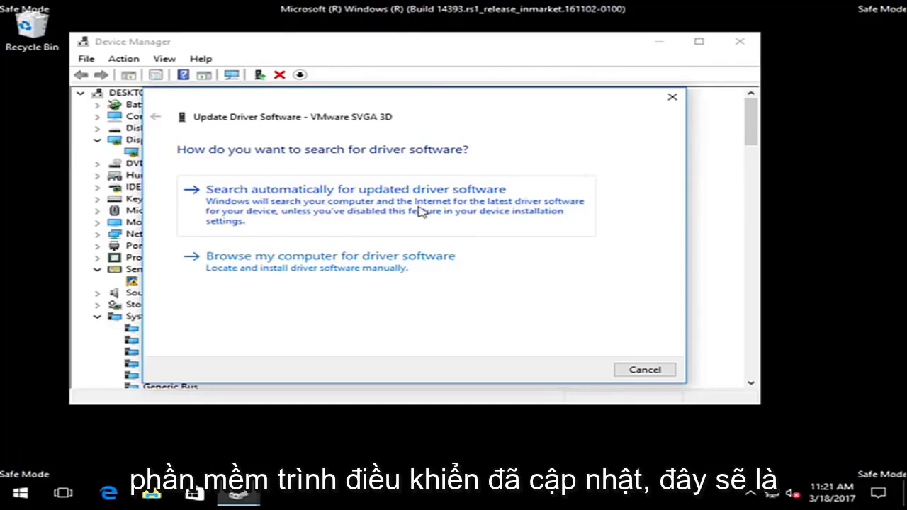
click(376, 206)
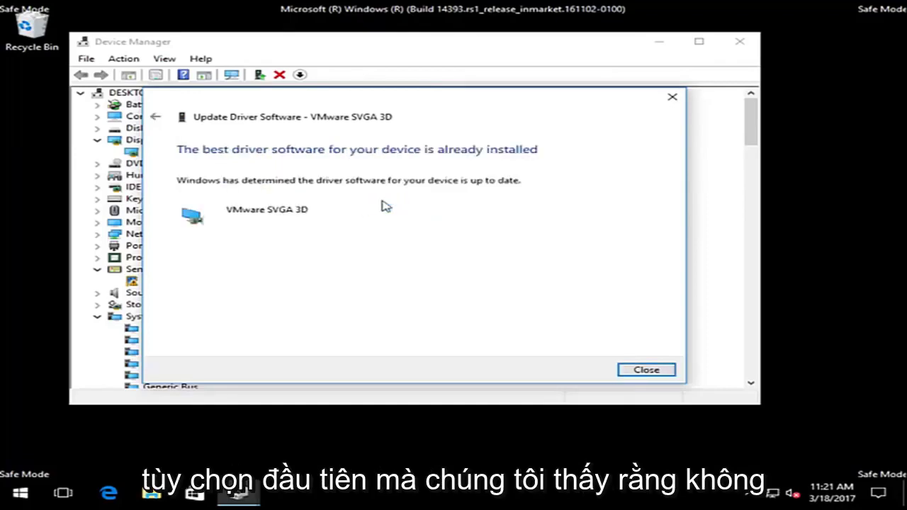
click(156, 117)
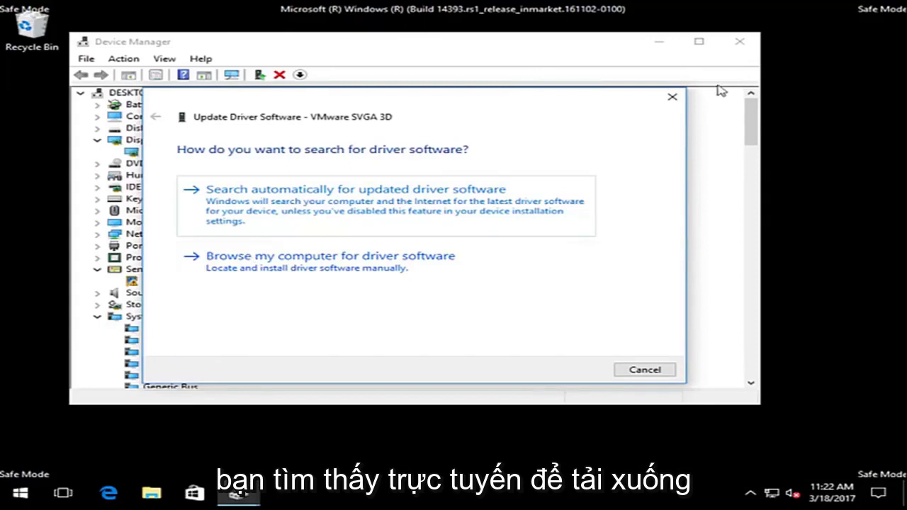
click(671, 99)
- Close the Device Manager window, leaving the empty Safe Mode desktop
click(736, 41)
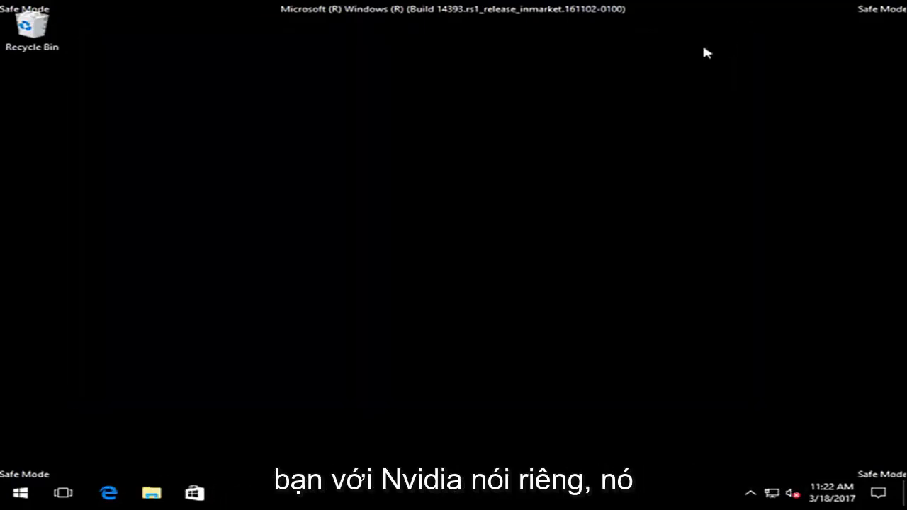